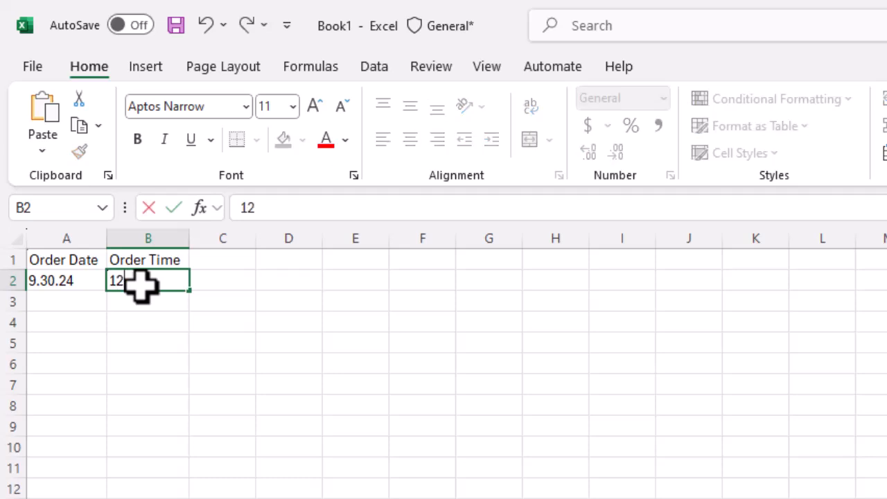
{"action": "key", "text": "BackSpace"}
{"action": "key", "text": "BackSpace"}
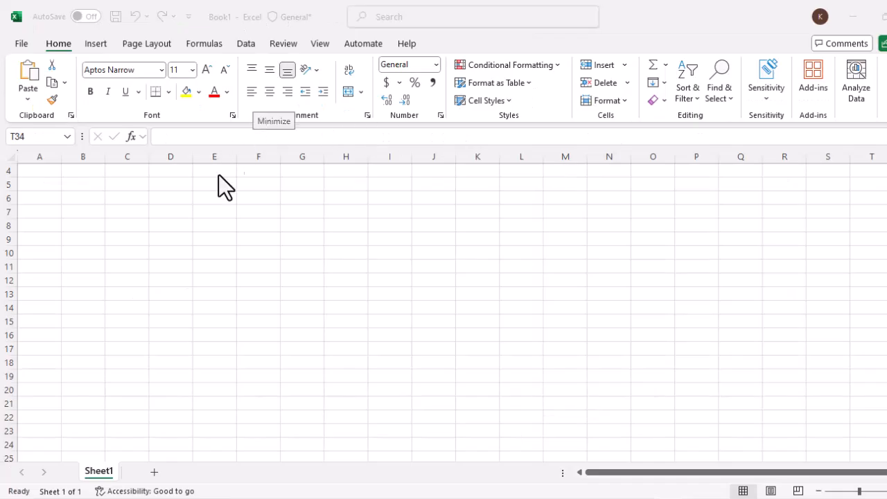
- Type 'Excel Tips and Tricks' into cell D11
{"action": "left_click", "coordinate": [166, 267]}
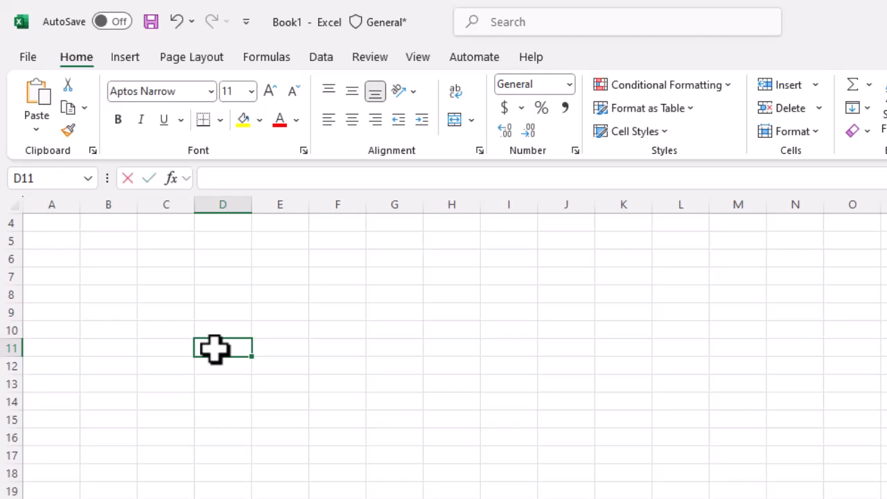
{"action": "type", "text": "Excel Tips"}
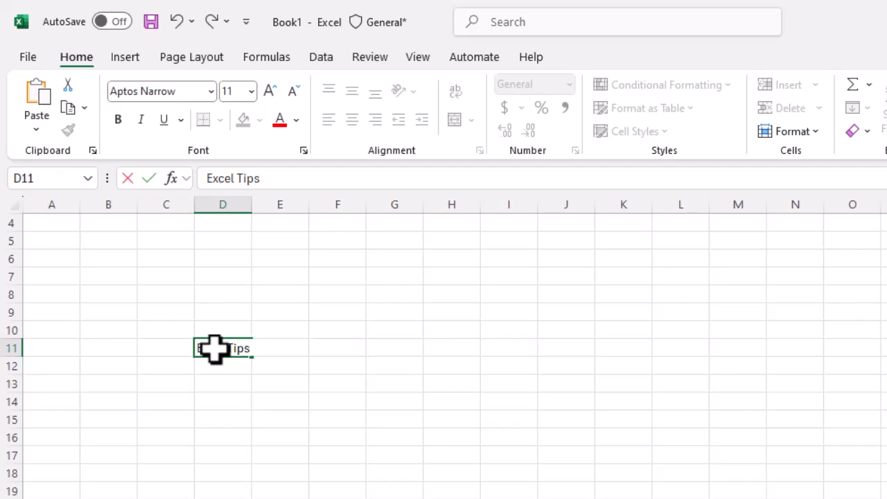
{"action": "type", "text": " and Tricks"}
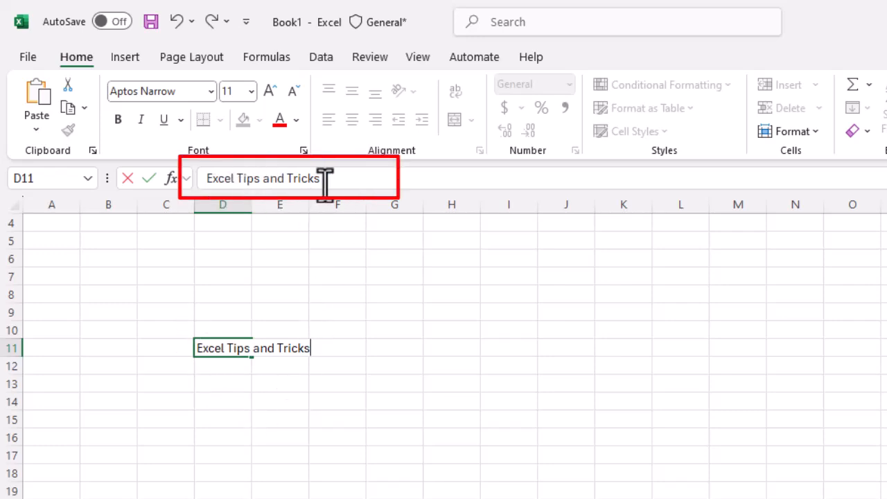
- Clear D11's entry and re-enter 'Excel Tips and Tricks' through the formula bar, then confirm it
{"action": "left_click_drag", "start_coordinate": [323, 179], "coordinate": [163, 163]}
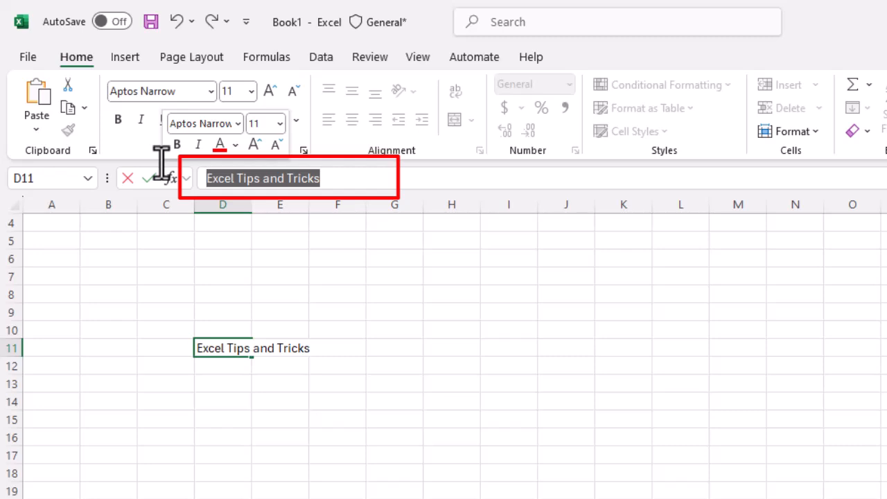
{"action": "key", "text": "BackSpace"}
{"action": "type", "text": "Excel"}
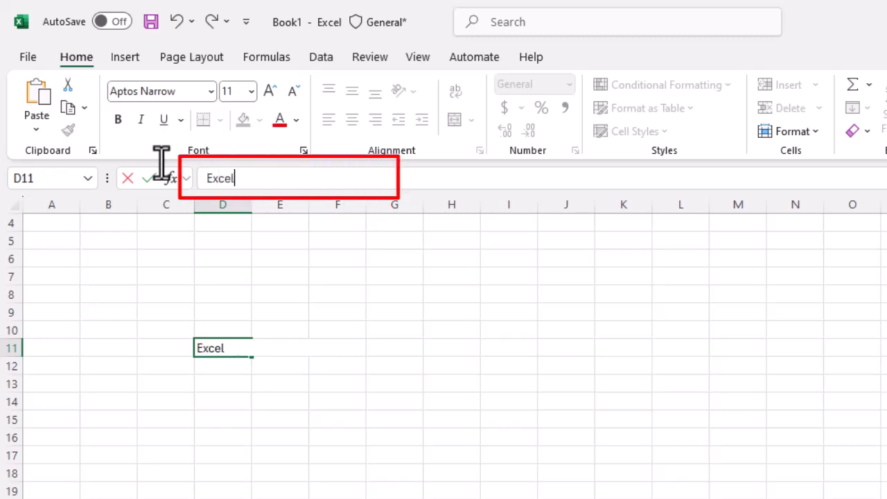
{"action": "type", "text": " Tips an"}
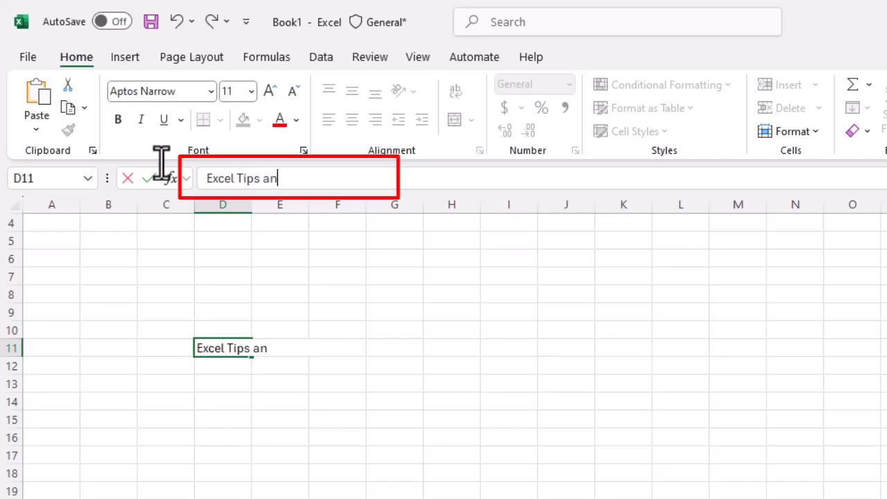
{"action": "type", "text": "d Tricks"}
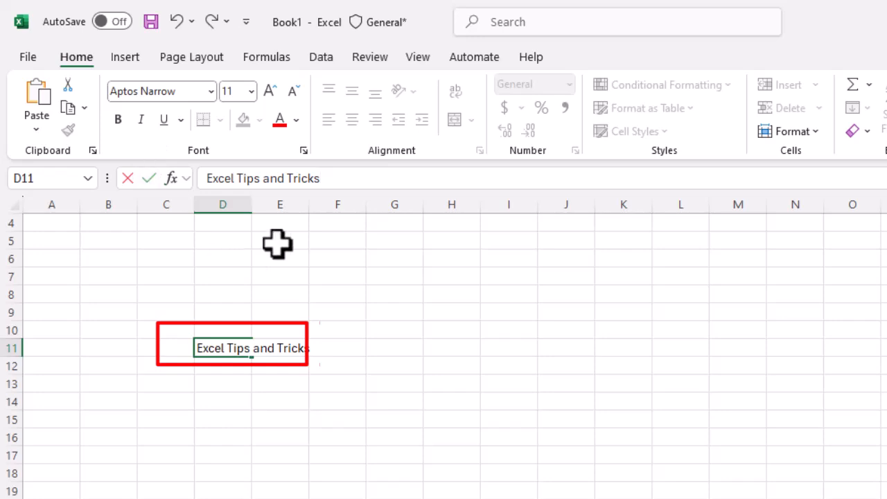
{"action": "key", "text": "Return"}
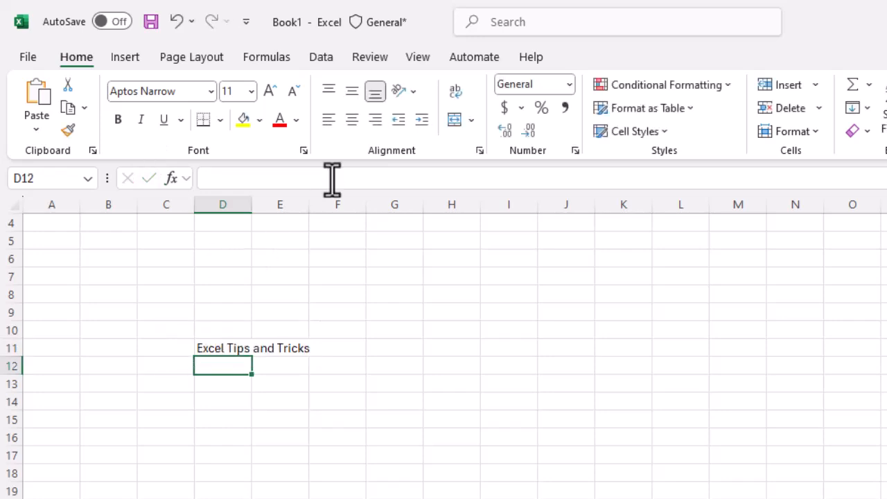
- Move the active cell up, right, down and left around D11 to practise grid navigation
{"action": "key", "text": "Up"}
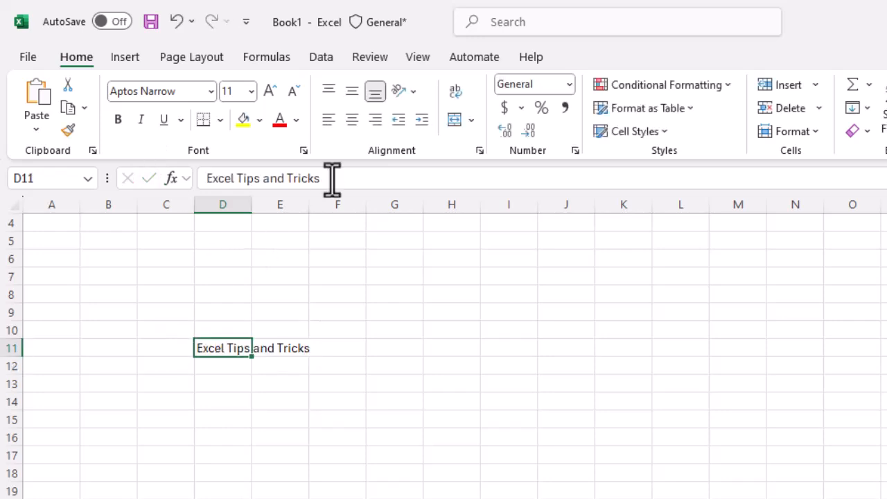
{"action": "key", "text": "Up"}
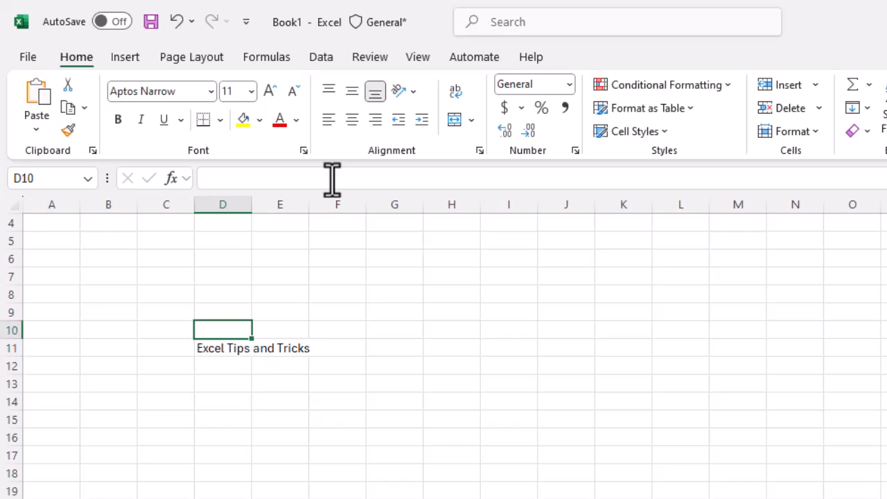
{"action": "key", "text": "Right"}
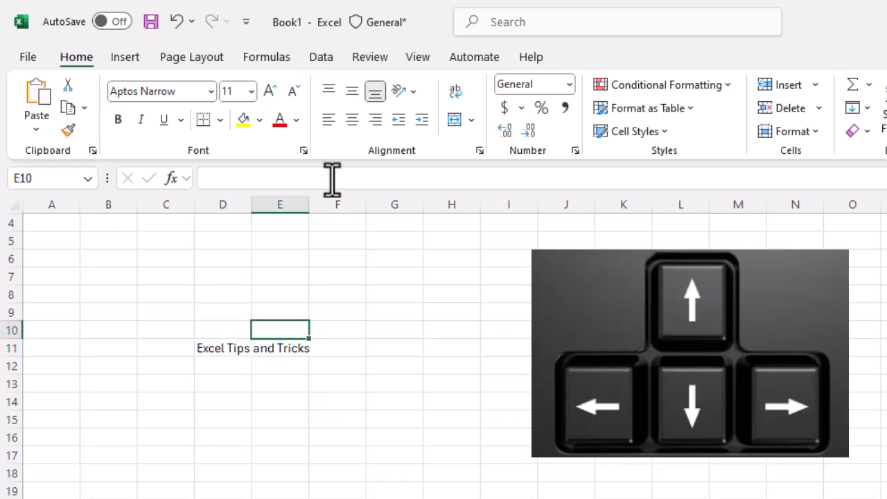
{"action": "key", "text": "Right"}
{"action": "key", "text": "Down"}
{"action": "key", "text": "Down"}
{"action": "key", "text": "Down"}
{"action": "key", "text": "Left"}
{"action": "key", "text": "Left"}
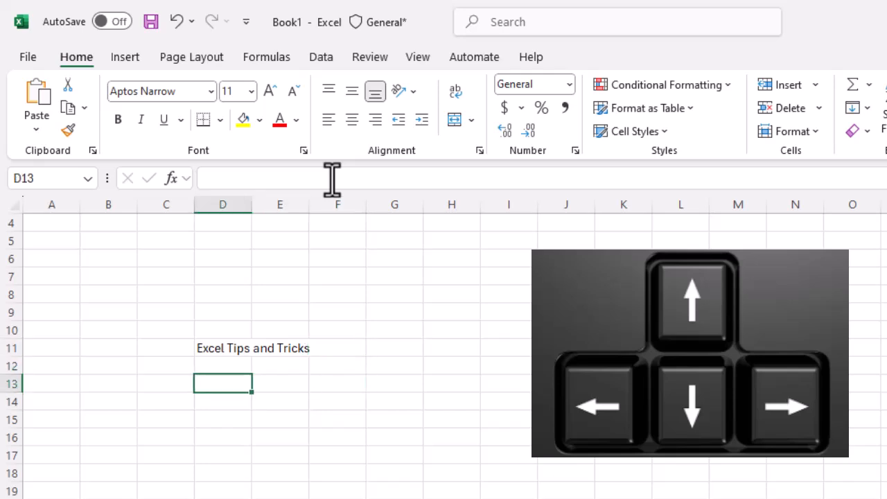
{"action": "key", "text": "Left"}
{"action": "key", "text": "Left"}
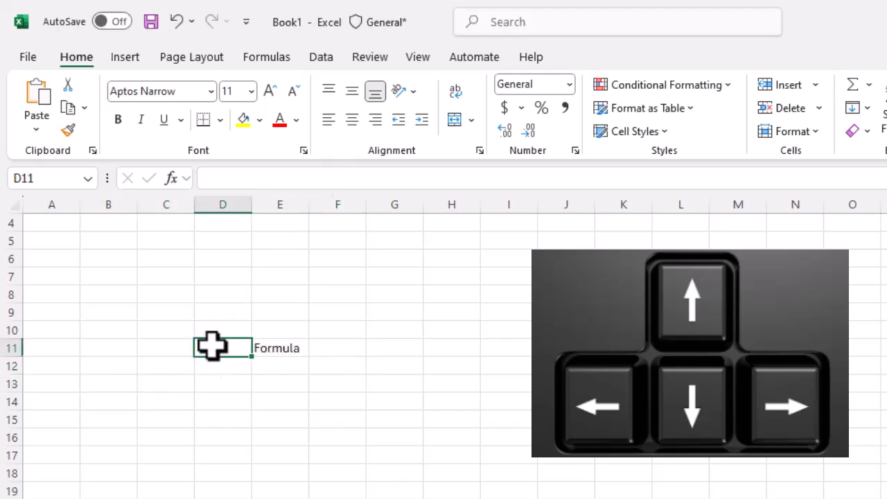
- Type 'Excel Tips and Tricks' into cell D11 next to the Formula label
{"action": "type", "text": "Excel"}
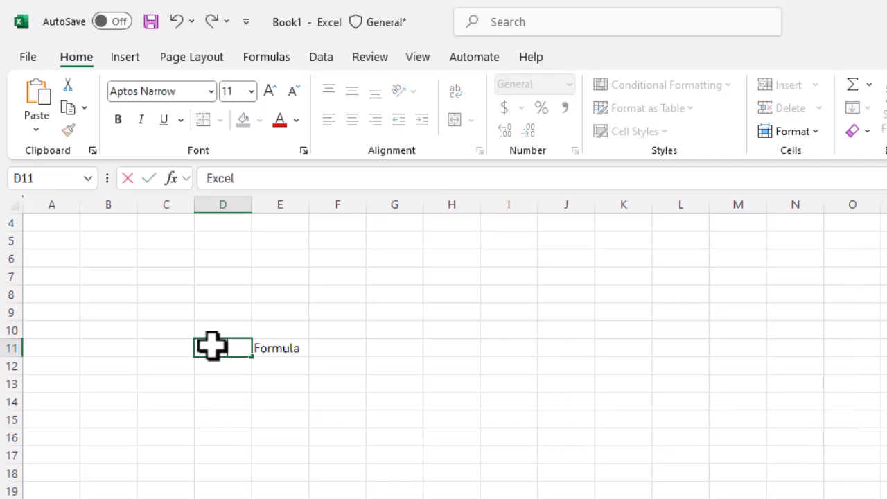
{"action": "type", "text": " Tips and Tr"}
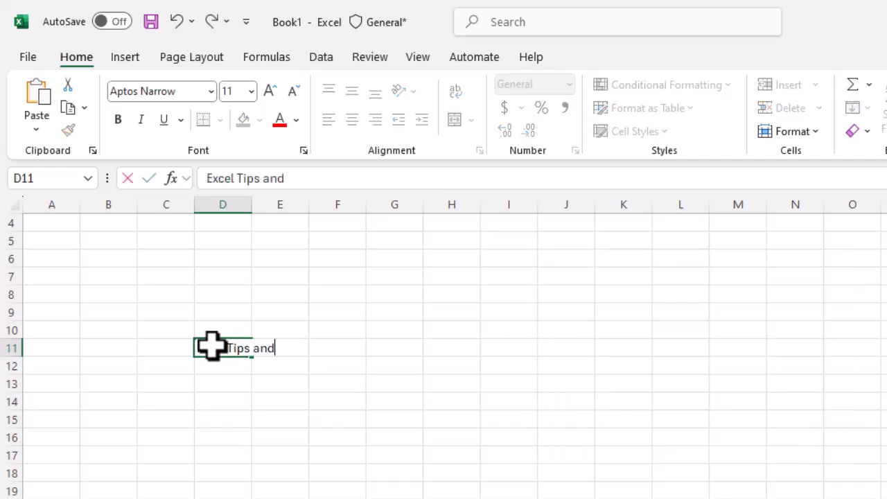
{"action": "type", "text": "icks"}
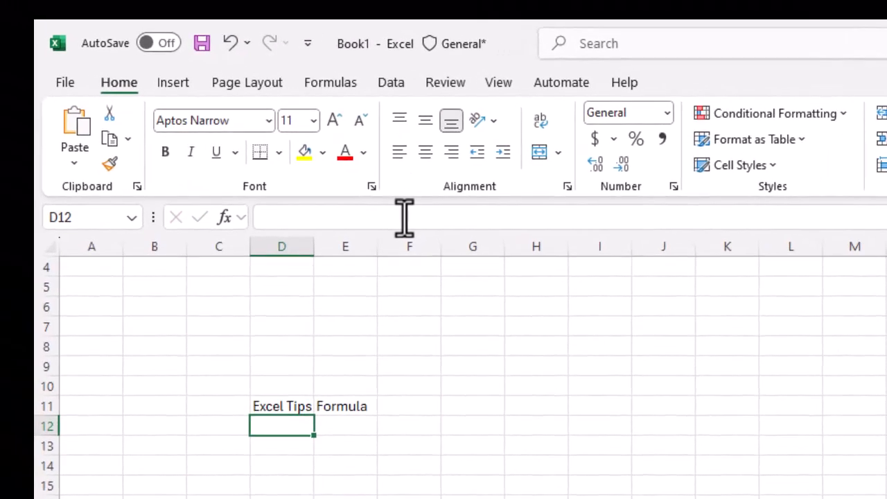
{"action": "left_click", "coordinate": [284, 406]}
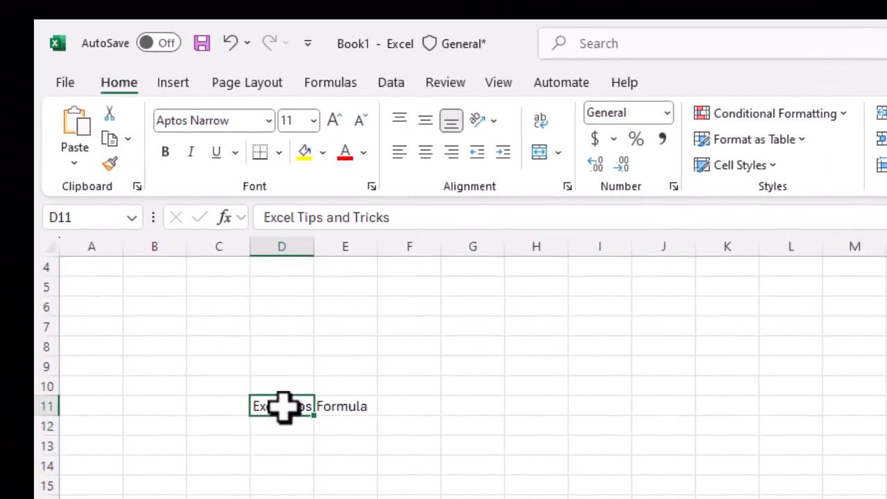
{"action": "left_click_drag", "start_coordinate": [399, 218], "coordinate": [257, 219]}
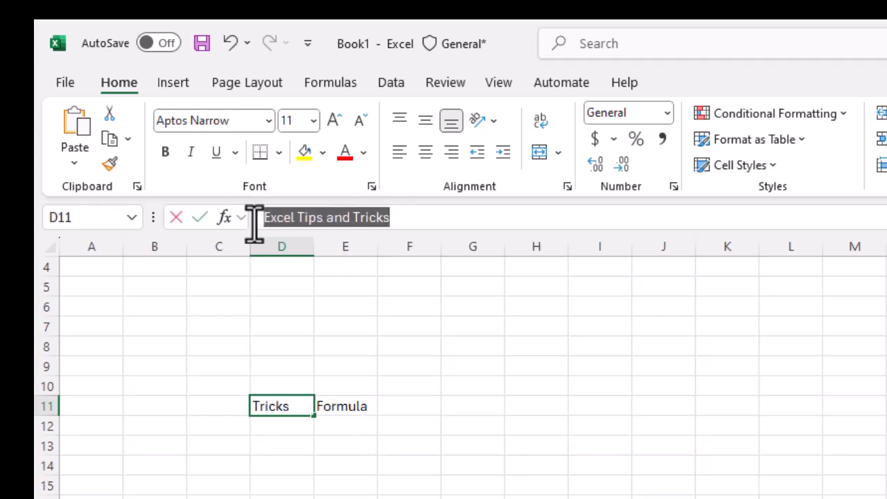
{"action": "left_click", "coordinate": [272, 407]}
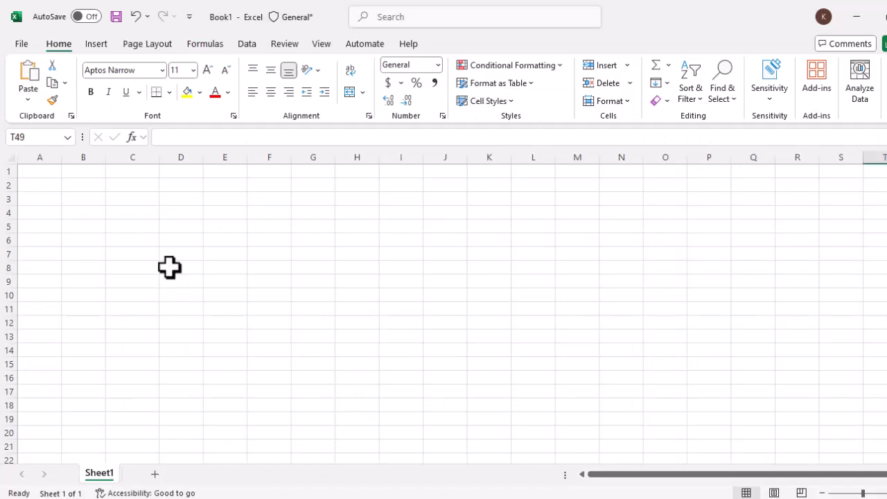
- Enter 12345% in cell D8
{"action": "left_click", "coordinate": [175, 267]}
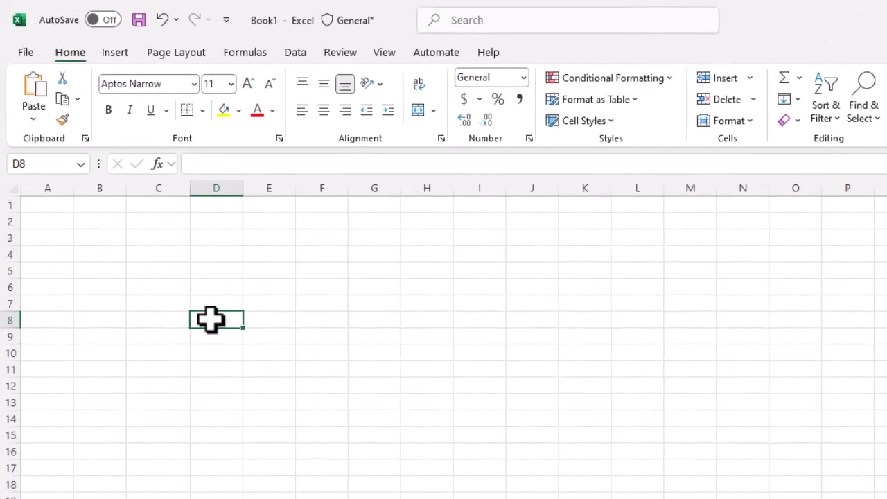
{"action": "type", "text": "123"}
{"action": "type", "text": "45%"}
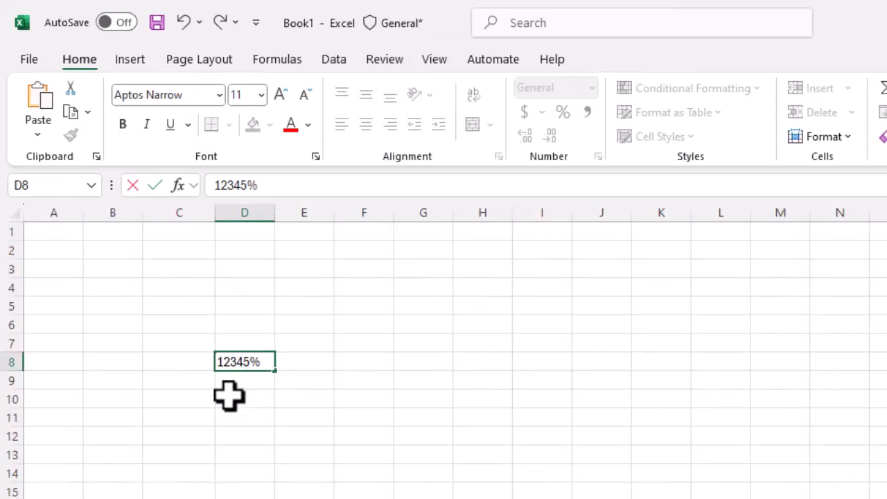
{"action": "key", "text": "Return"}
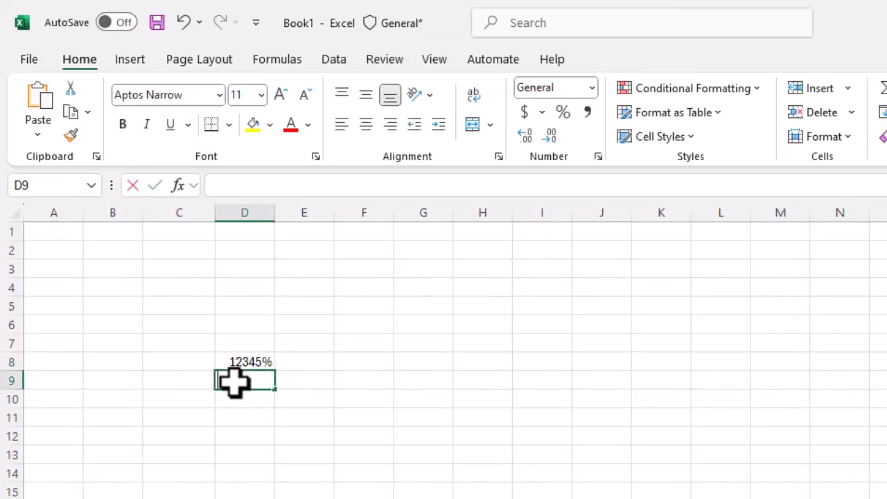
- Enter $1000 in cell D9
{"action": "type", "text": "$1000"}
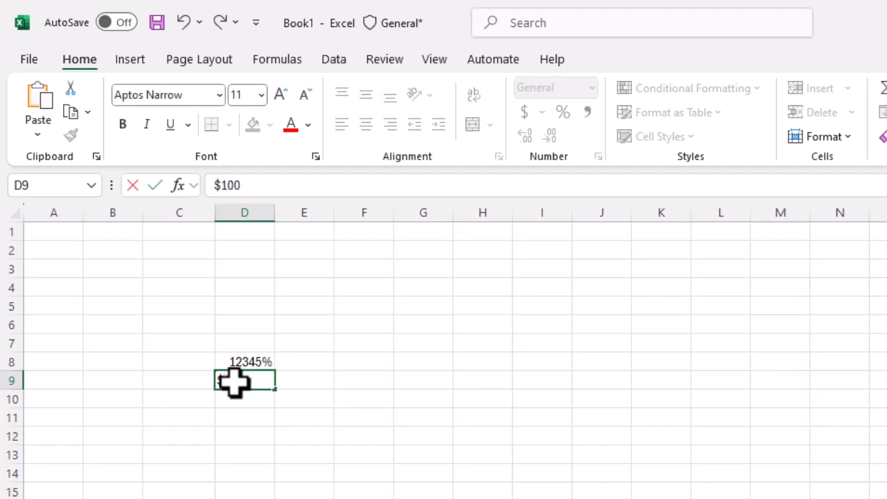
{"action": "left_click", "coordinate": [238, 419]}
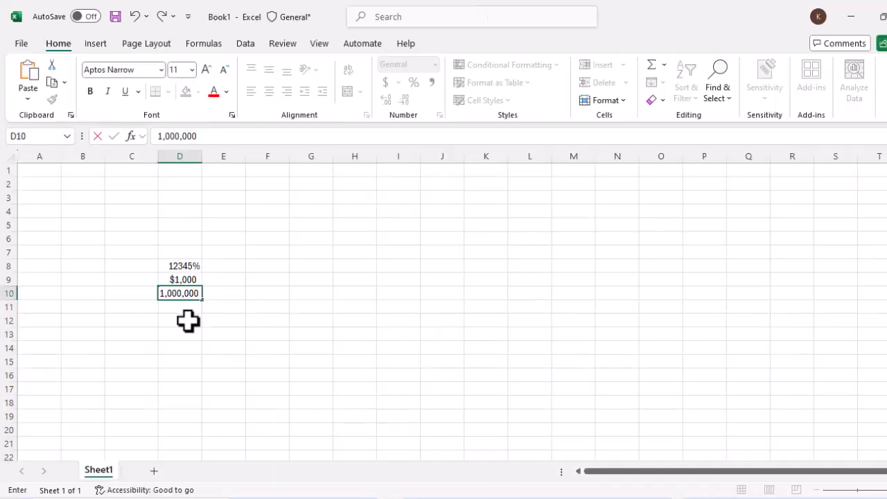
- Enter 100000 in cell D12
{"action": "left_click", "coordinate": [255, 437]}
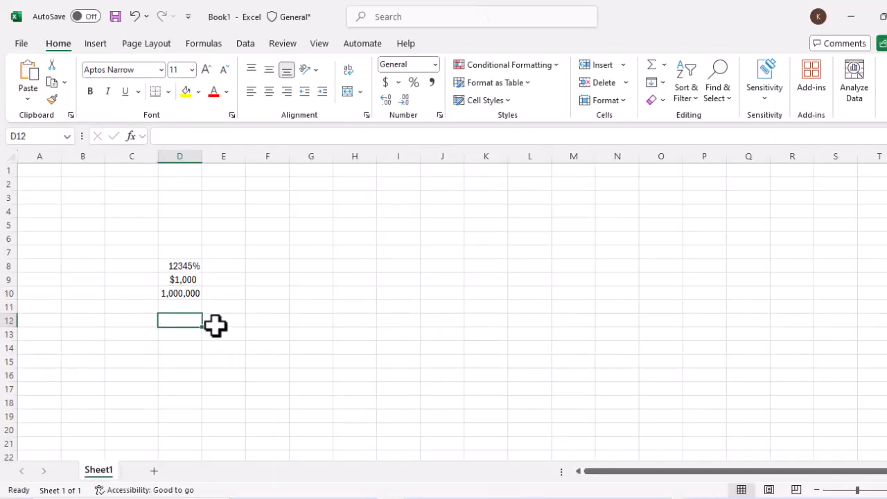
{"action": "left_click", "coordinate": [182, 308]}
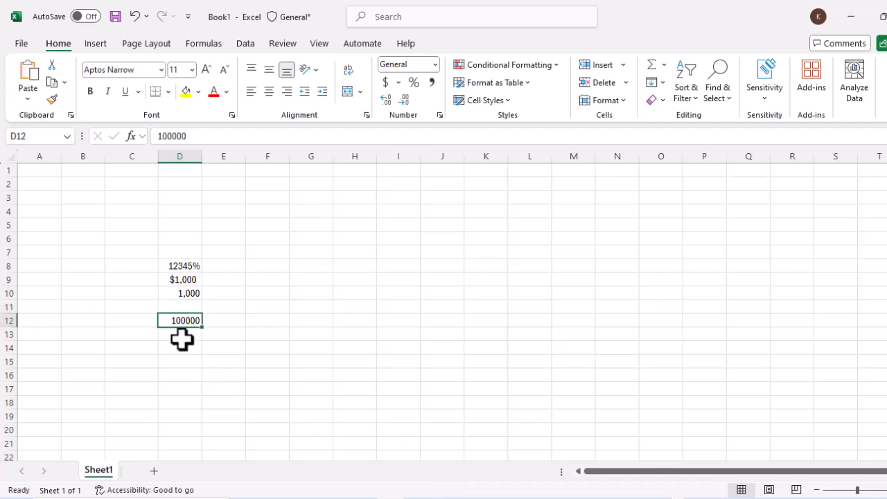
{"action": "left_click", "coordinate": [182, 339]}
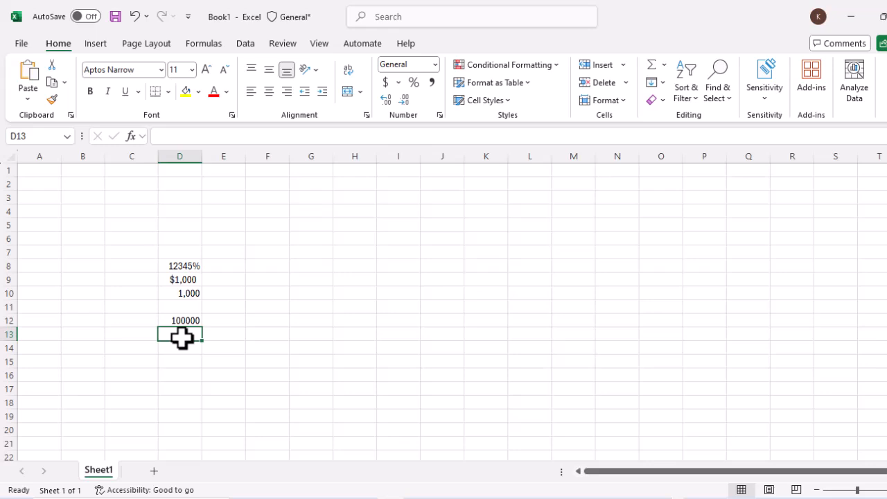
- Copy the value from the cell above into D13 and D14, confirming each entry
{"action": "key", "text": "ctrl+apostrophe"}
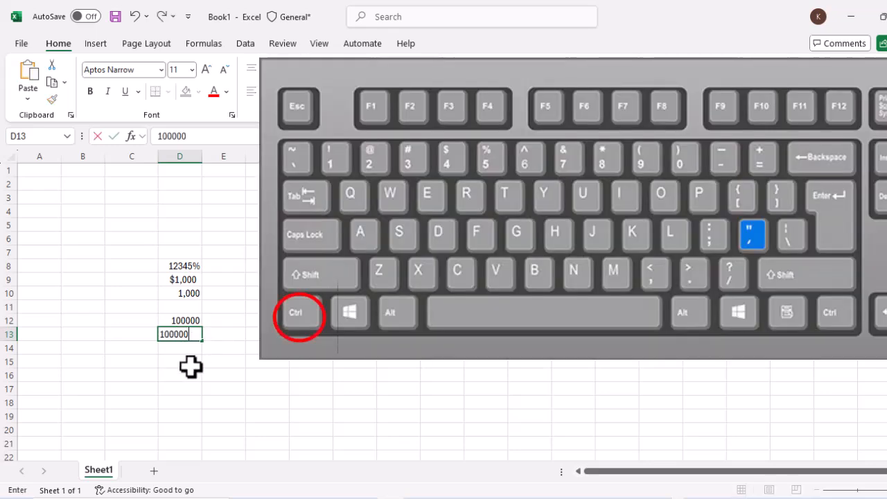
{"action": "left_click", "coordinate": [188, 352]}
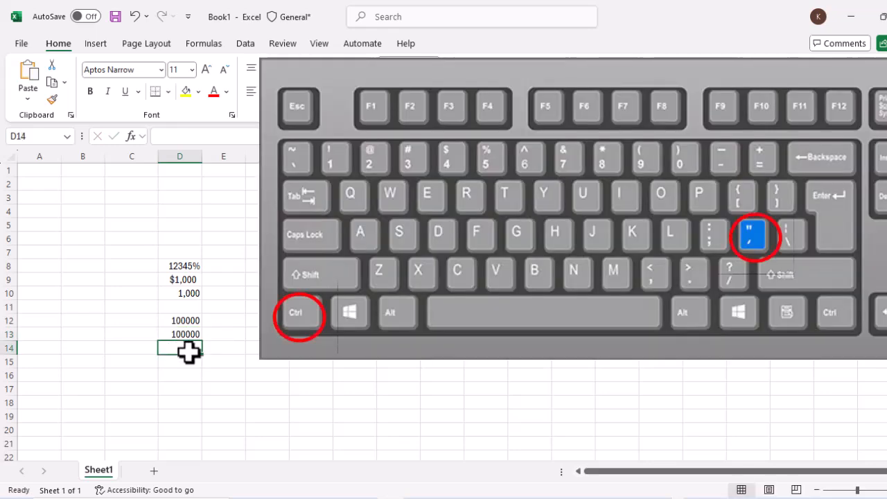
{"action": "key", "text": "ctrl+apostrophe"}
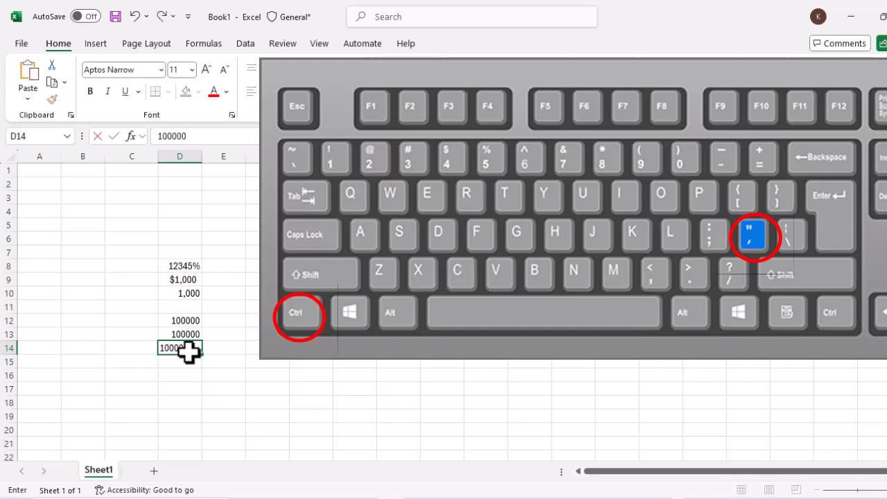
{"action": "left_click", "coordinate": [254, 388]}
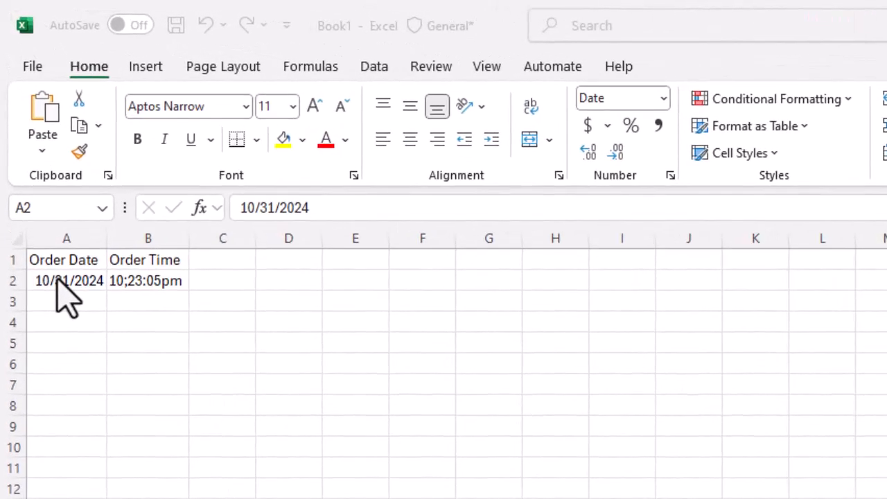
- Inspect the Order Date and Order Time entries in cells A2 and B2
{"action": "left_click", "coordinate": [38, 183]}
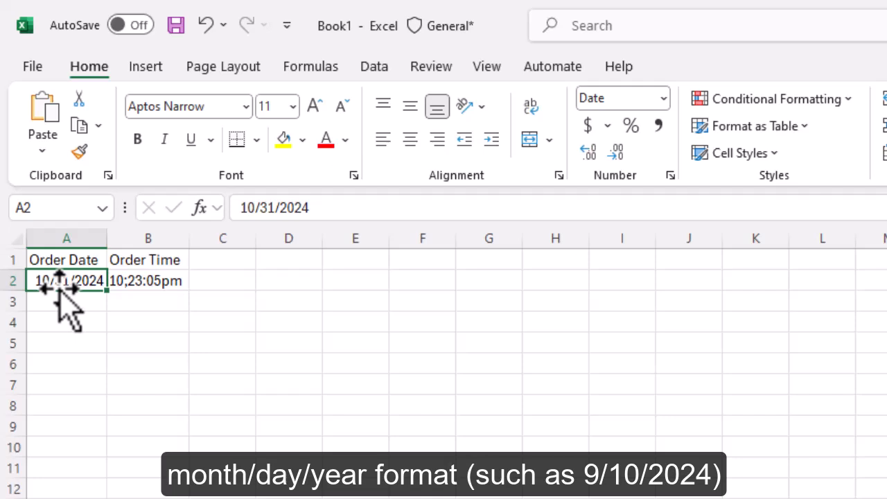
{"action": "left_click", "coordinate": [146, 284]}
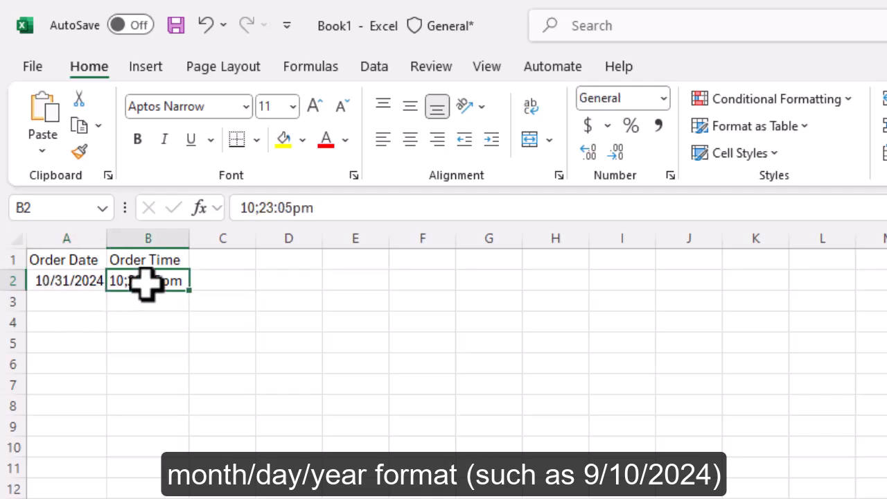
{"action": "left_click", "coordinate": [206, 398]}
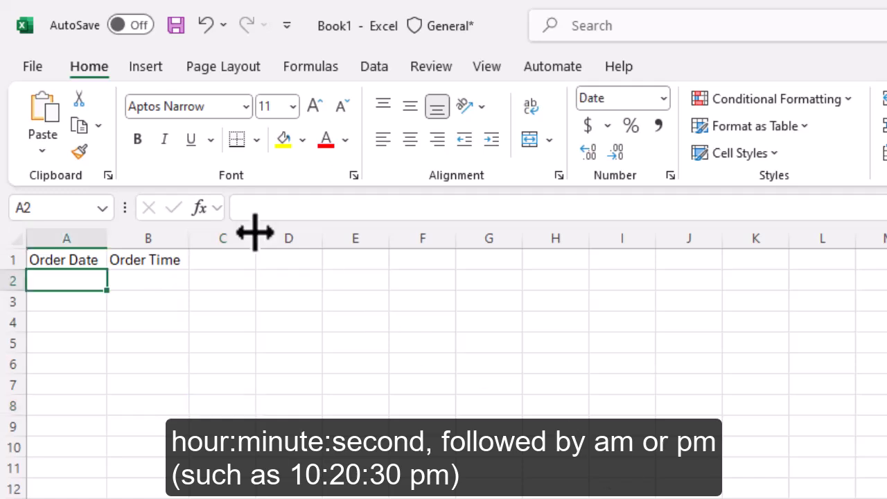
- Enter the date 9.30.24 in cell A2 under Order Date
{"action": "type", "text": "9."}
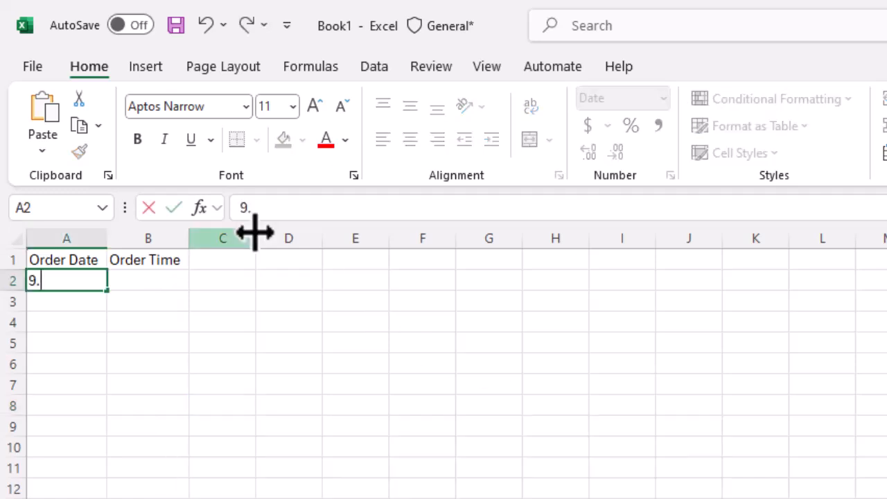
{"action": "type", "text": "30.24"}
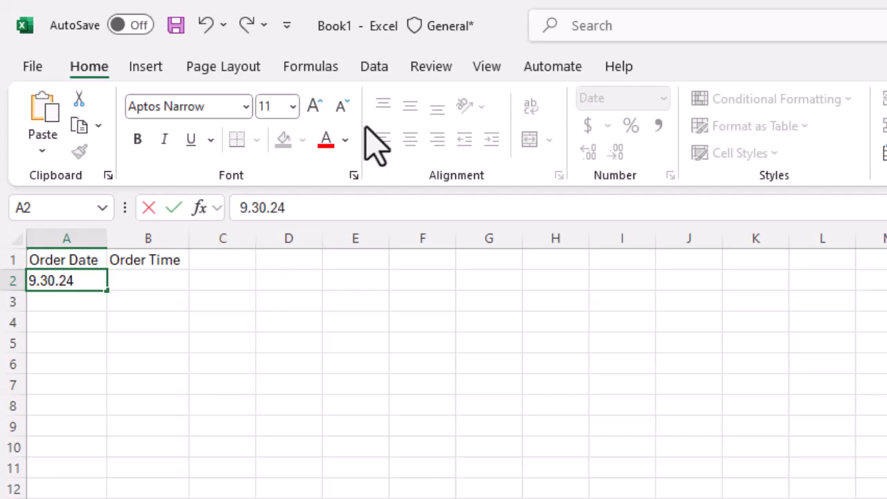
- Enter the time 10:30:05 pm in cell B2 under Order Time and confirm the entry
{"action": "left_click", "coordinate": [142, 284]}
{"action": "type", "text": "10:30:"}
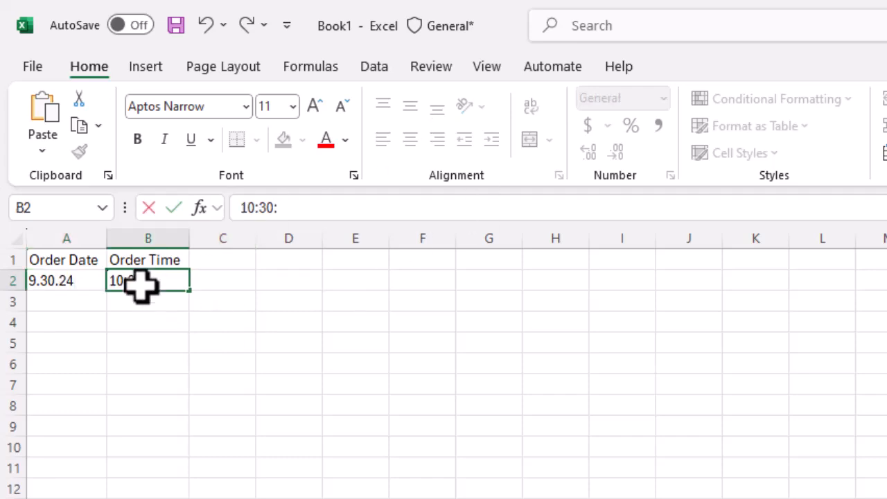
{"action": "type", "text": "05 pm"}
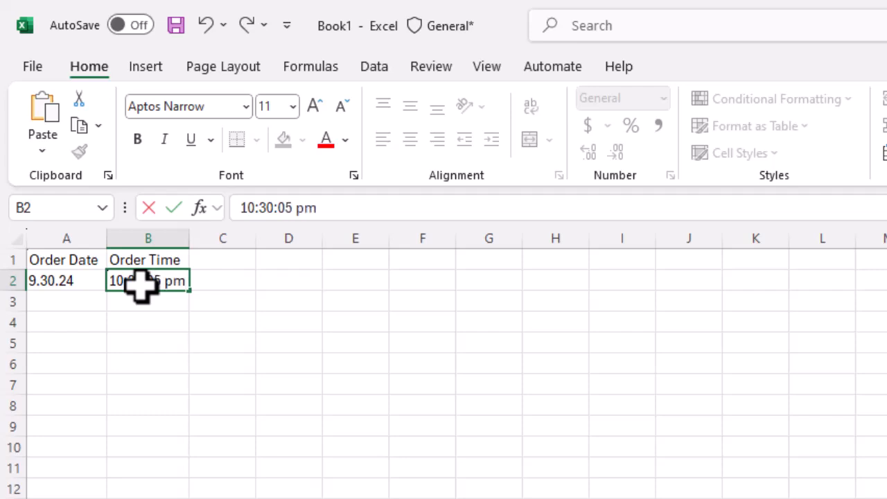
{"action": "left_click", "coordinate": [126, 345]}
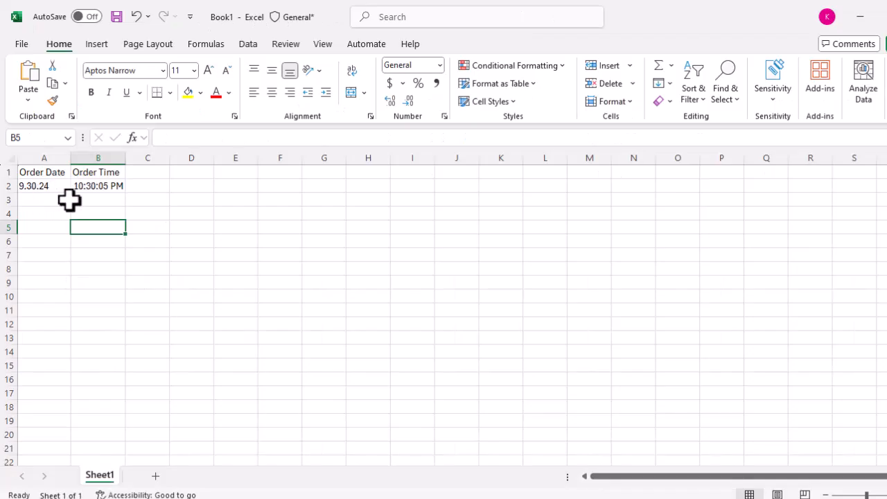
- Open the Format Cells dialog for cell A2 and browse the Date category's locale options
{"action": "left_click", "coordinate": [34, 188]}
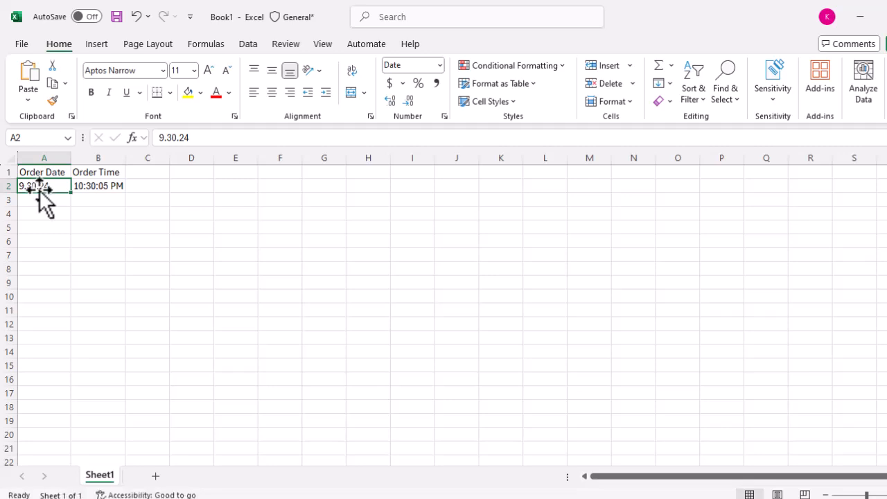
{"action": "right_click", "coordinate": [41, 187]}
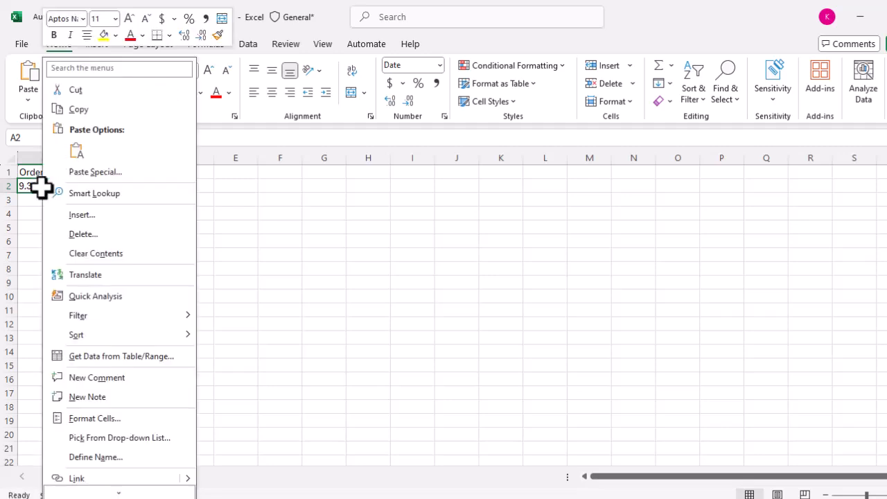
{"action": "left_click", "coordinate": [102, 419]}
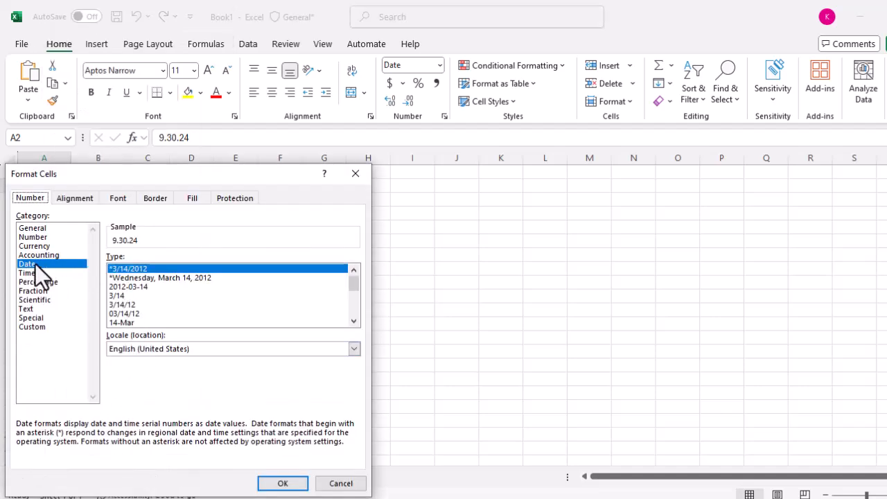
{"action": "left_click", "coordinate": [164, 348]}
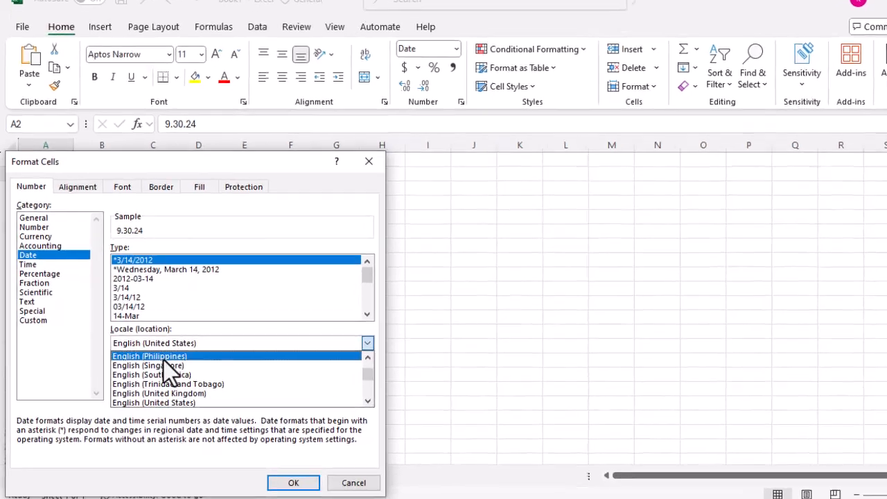
{"action": "scroll", "coordinate": [162, 360], "scroll_direction": "down", "scroll_amount": 3}
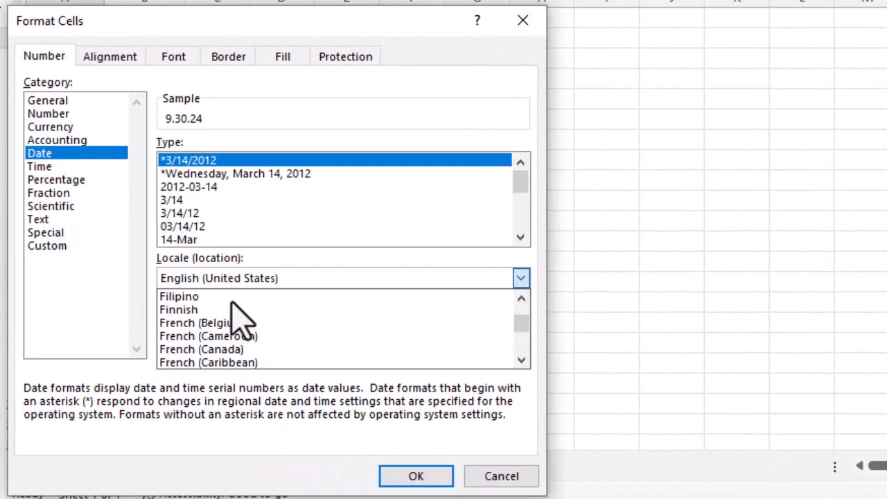
{"action": "scroll", "coordinate": [232, 303], "scroll_direction": "up", "scroll_amount": 5}
{"action": "scroll", "coordinate": [247, 303], "scroll_direction": "up", "scroll_amount": 4}
{"action": "scroll", "coordinate": [249, 309], "scroll_direction": "up", "scroll_amount": 9}
- Switch to the Time category and try the English (Malaysia) locale for the time formats
{"action": "left_click", "coordinate": [40, 167]}
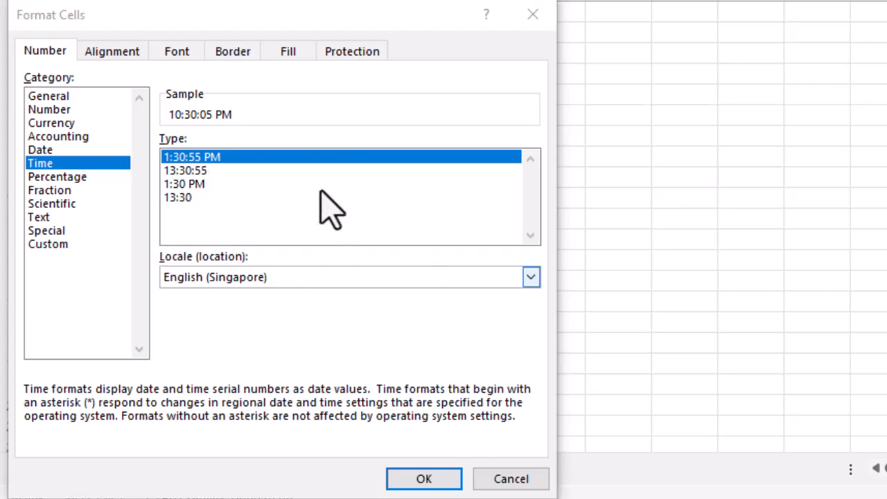
{"action": "left_click", "coordinate": [289, 278]}
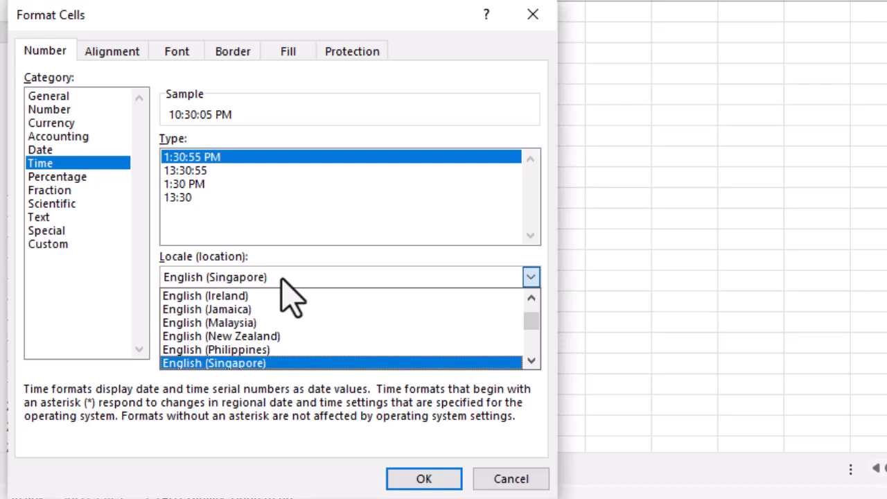
{"action": "left_click", "coordinate": [208, 323]}
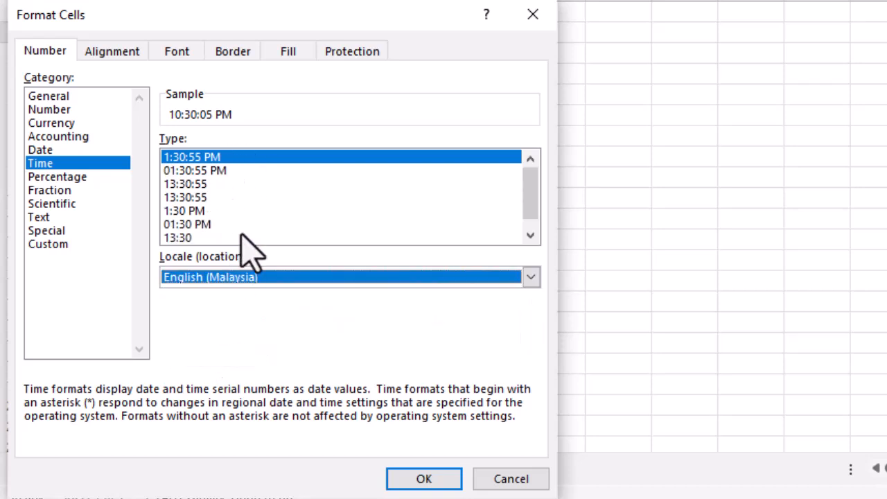
- Set the time locale to English (South Africa) and apply the format
{"action": "left_click", "coordinate": [347, 276]}
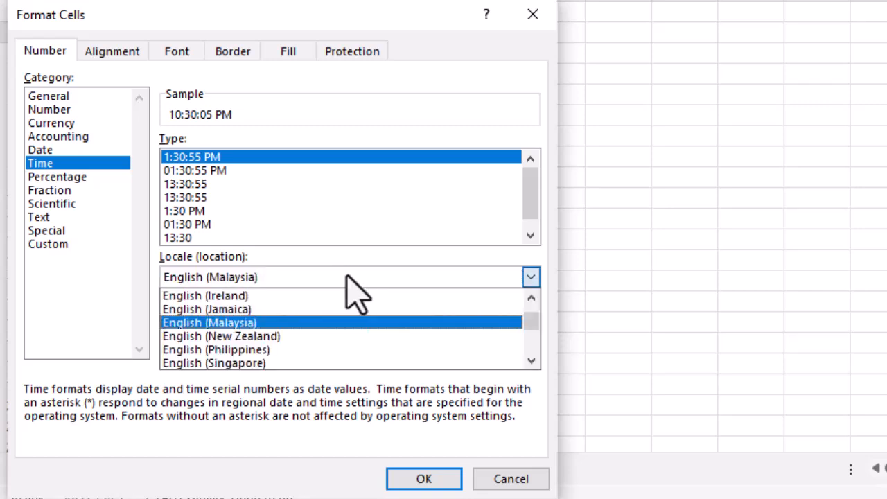
{"action": "scroll", "coordinate": [307, 323], "scroll_direction": "down", "scroll_amount": 2}
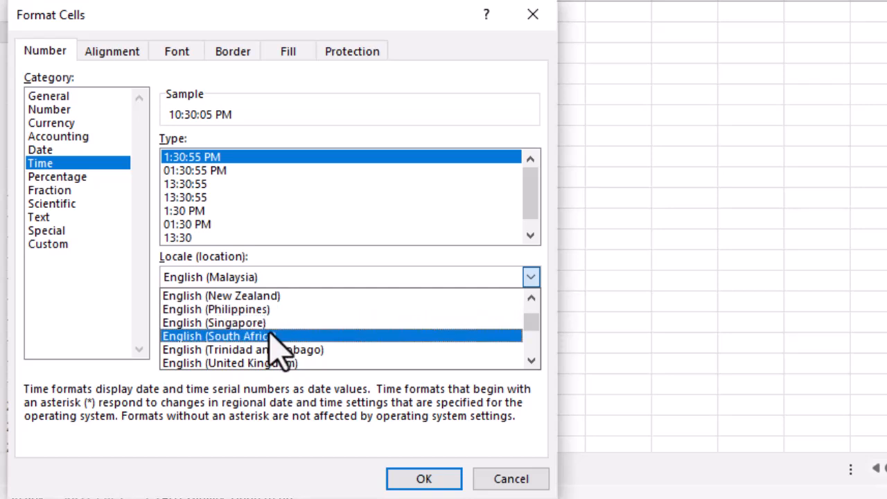
{"action": "left_click", "coordinate": [272, 335]}
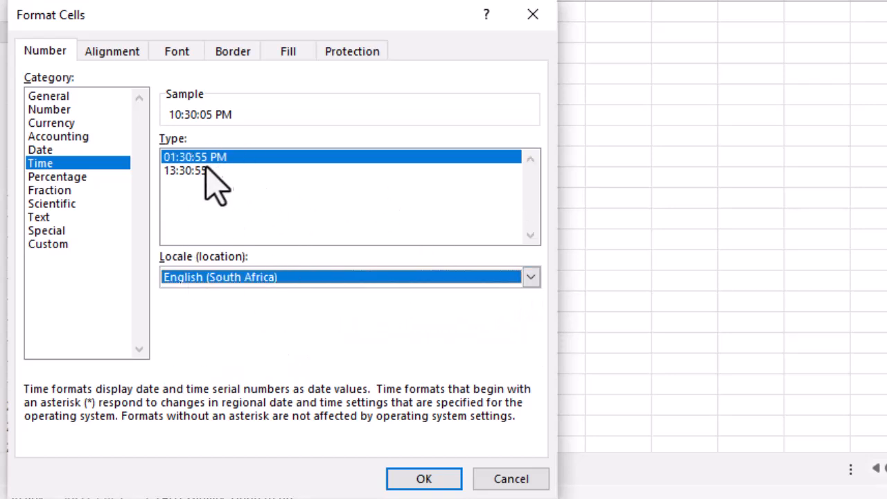
{"action": "left_click", "coordinate": [435, 478]}
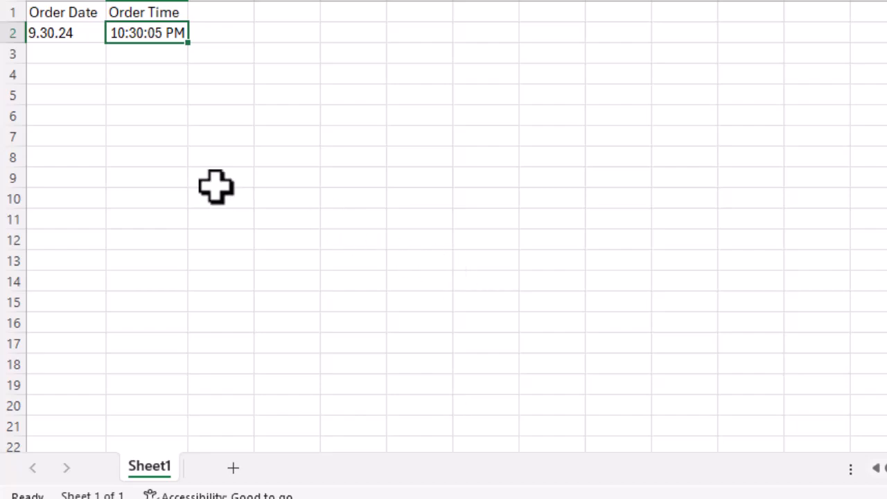